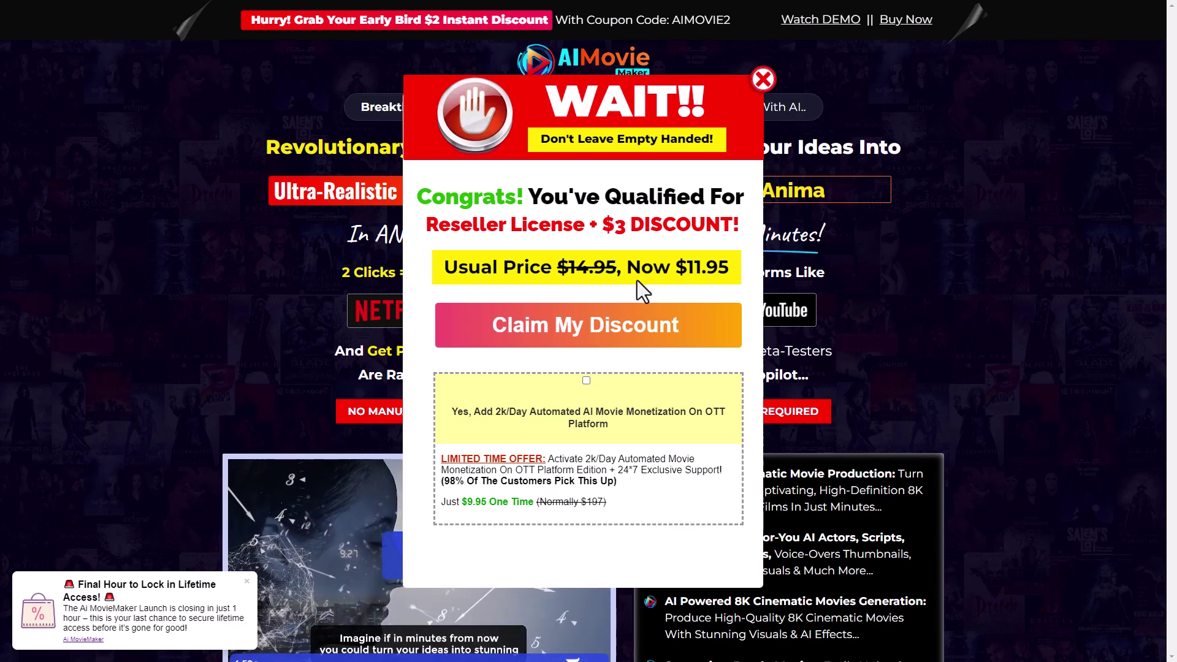
# Close the WAIT!! discount offer popup
pyautogui.click(764, 79)
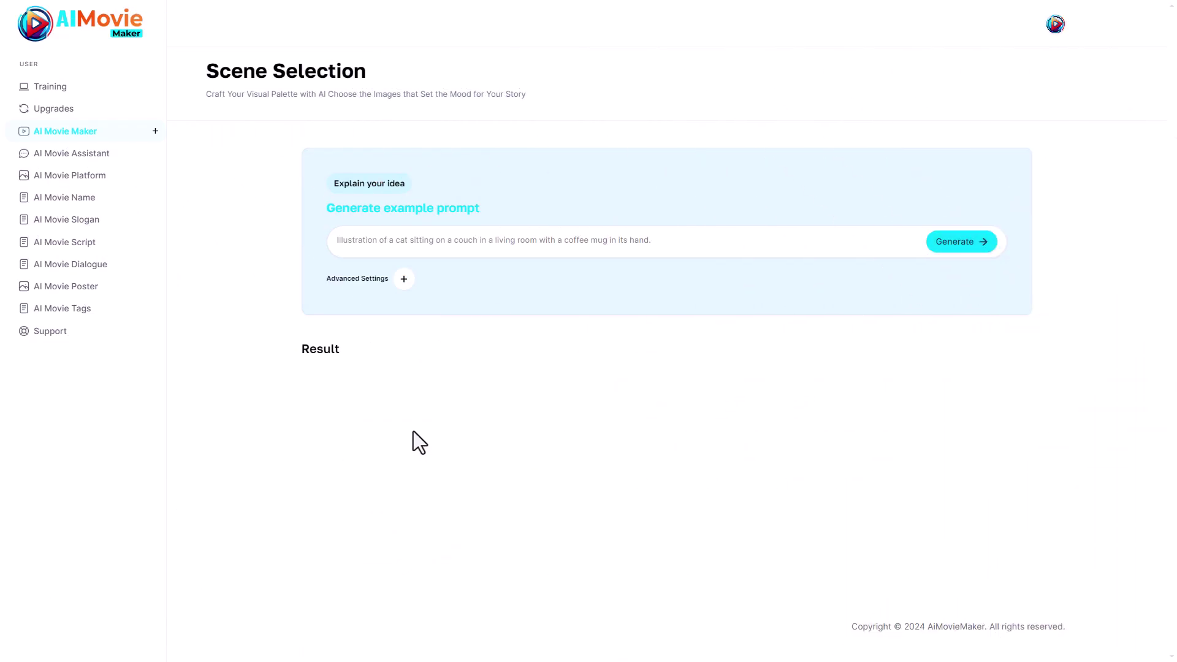
# Enter the scene prompt 'a cat eating a pizza' in AI Movie Maker
pyautogui.click(74, 134)
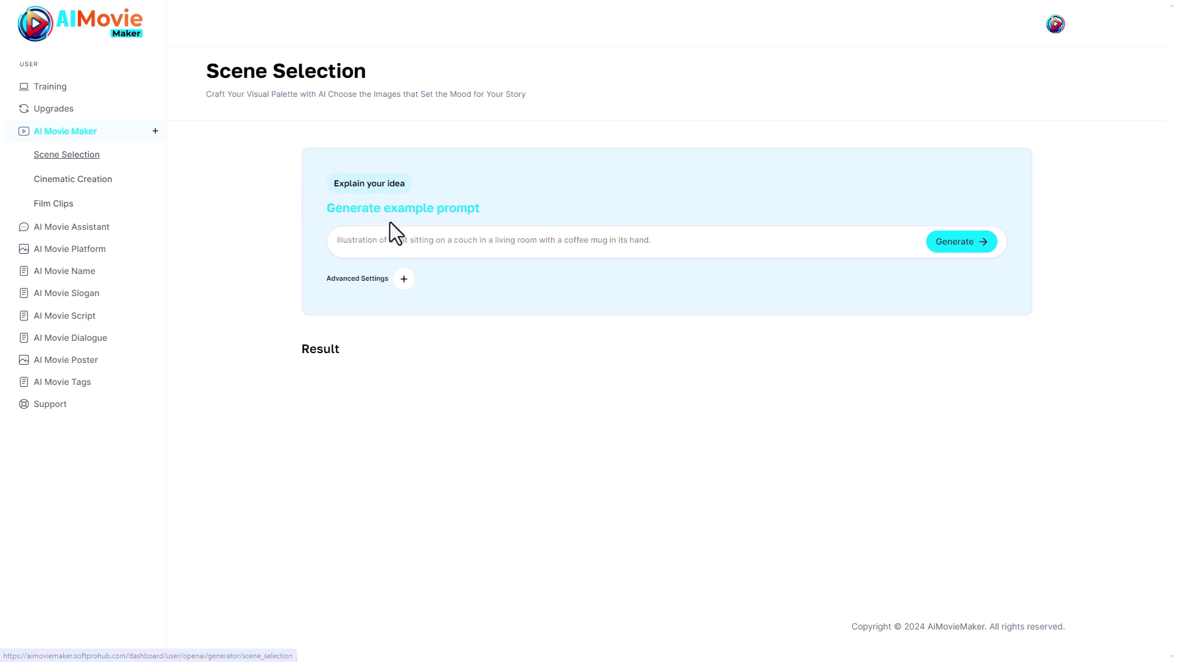
pyautogui.click(418, 246)
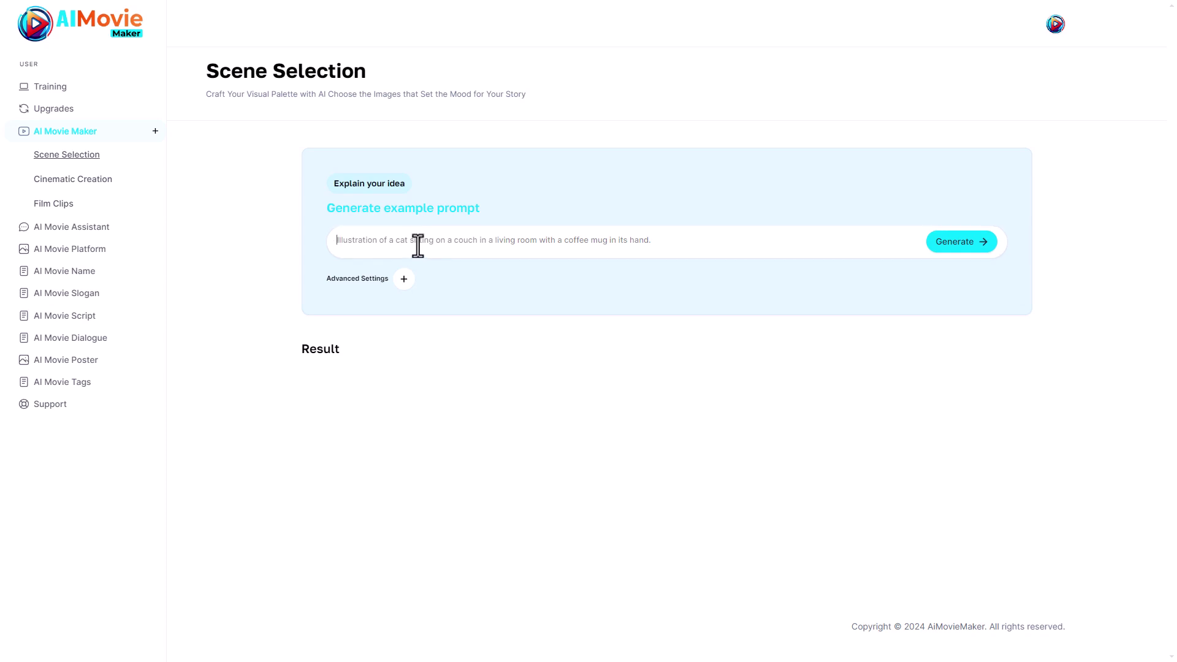
pyautogui.write('a cat eating a pizza')
# Generate the image with Ballpoint Pen Drawing style and Bright mood
pyautogui.click(405, 279)
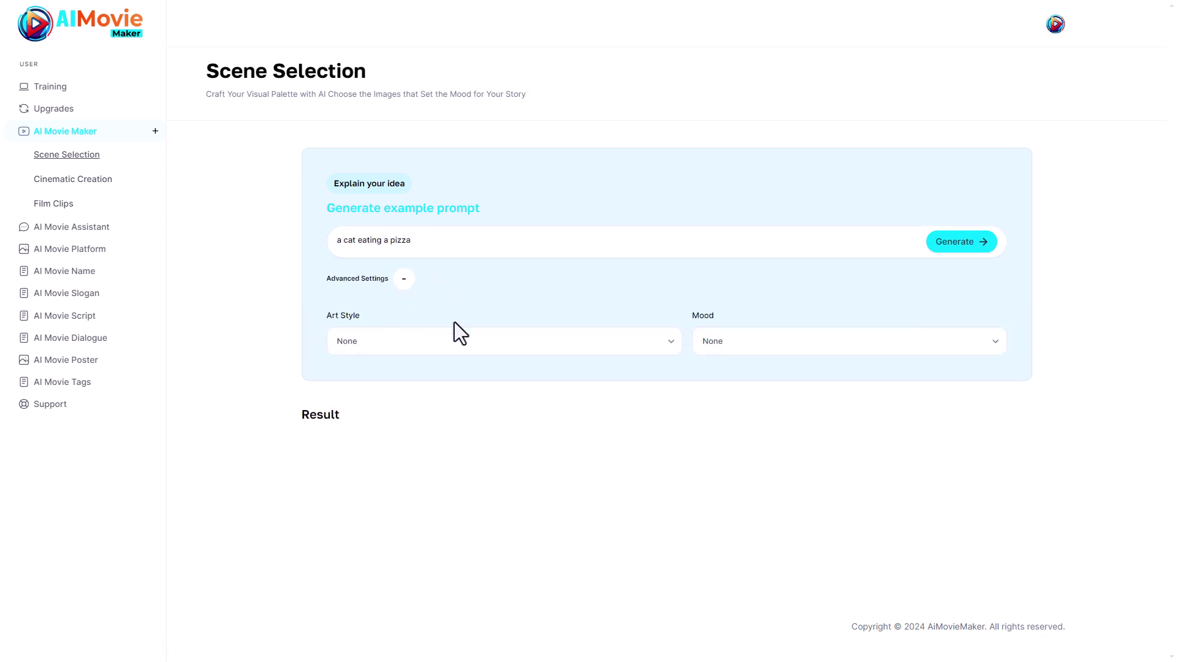
pyautogui.click(603, 344)
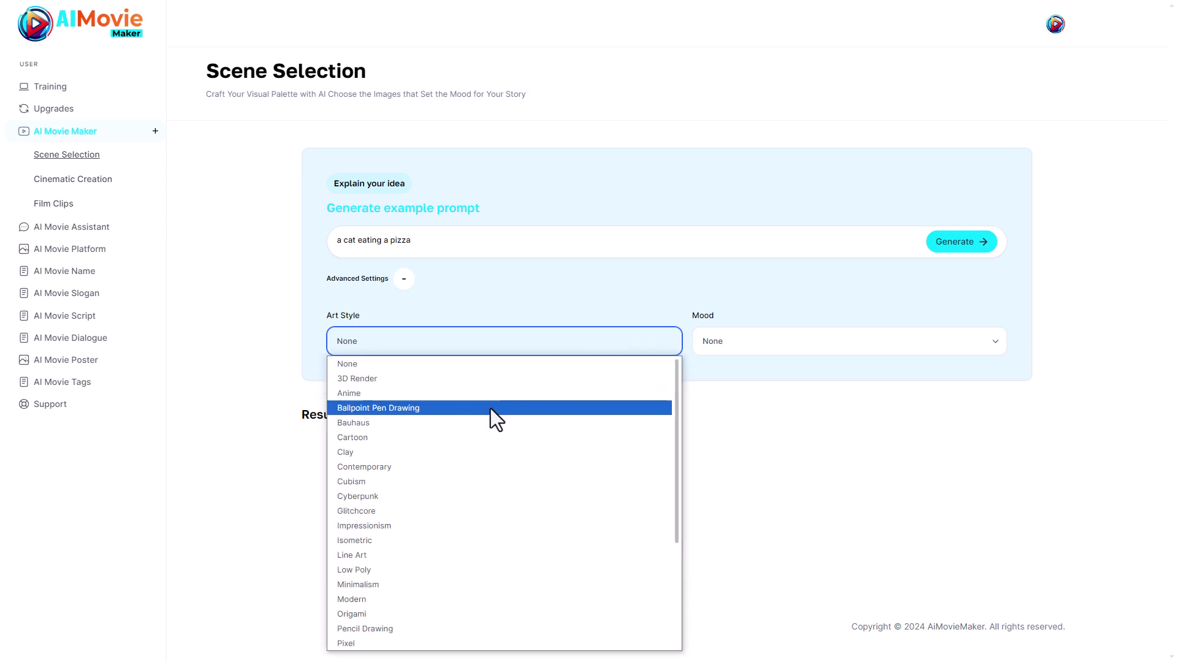
pyautogui.click(491, 409)
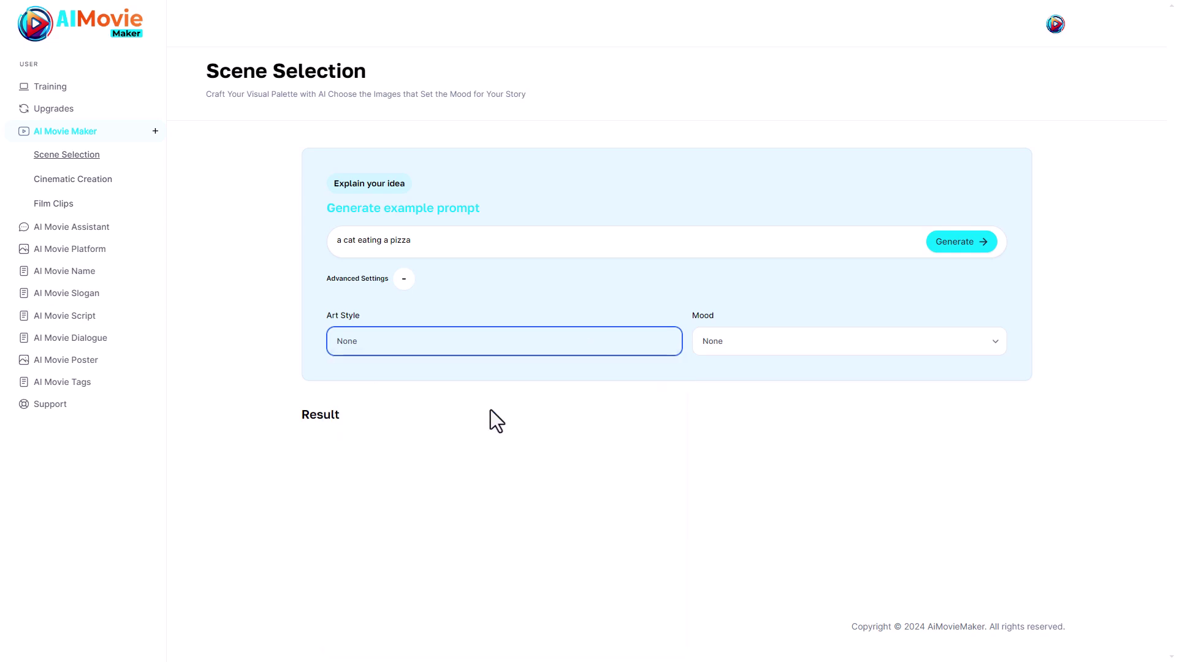
pyautogui.click(740, 348)
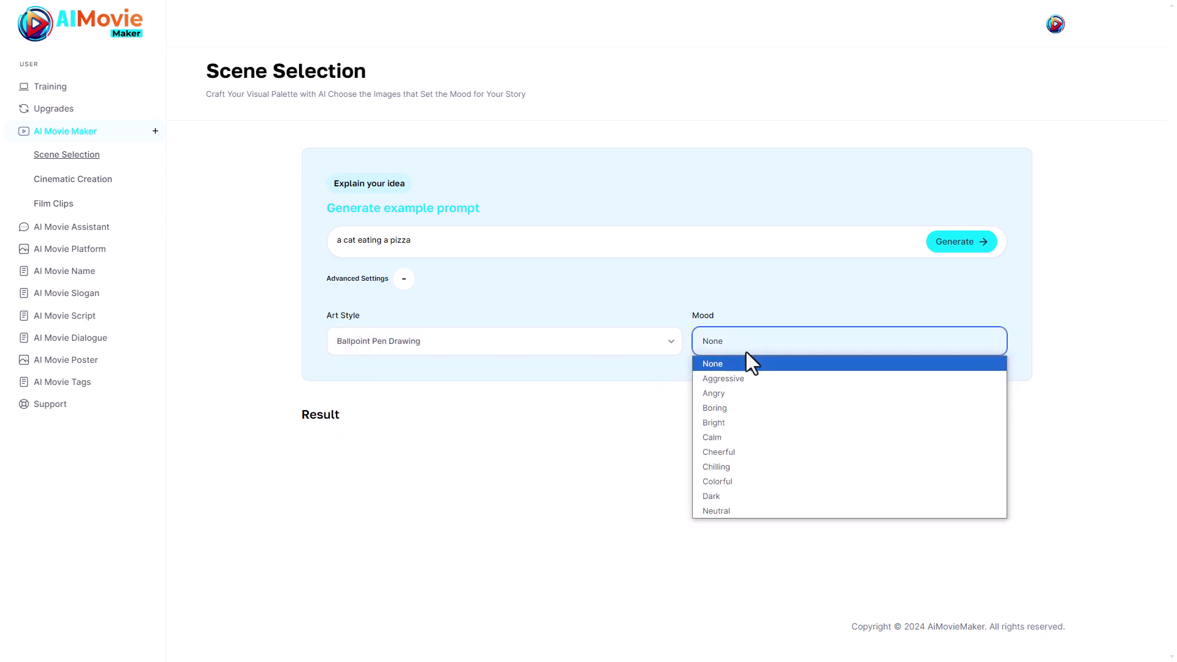
pyautogui.click(749, 422)
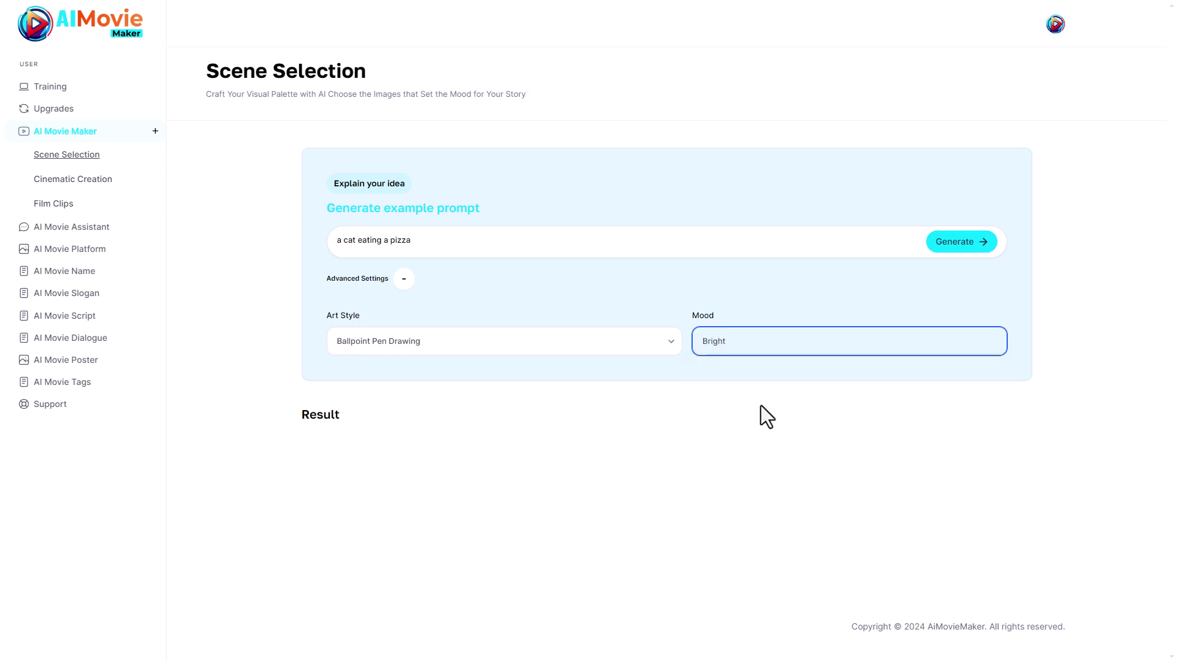
pyautogui.click(951, 248)
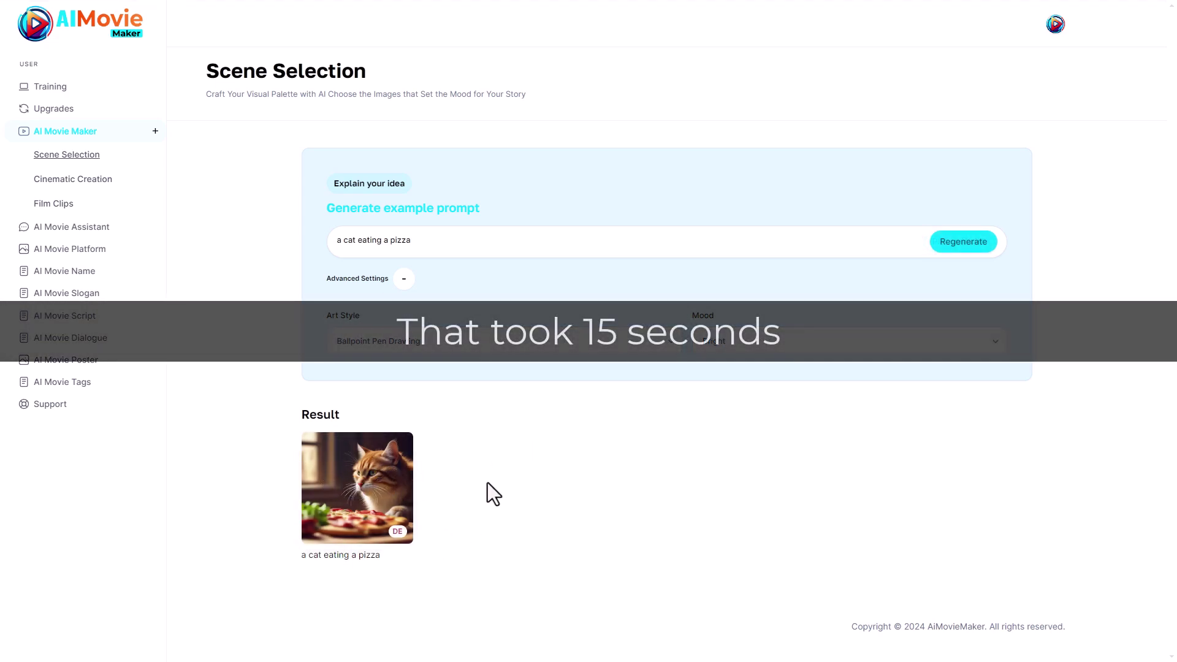
pyautogui.moveTo(345, 494)
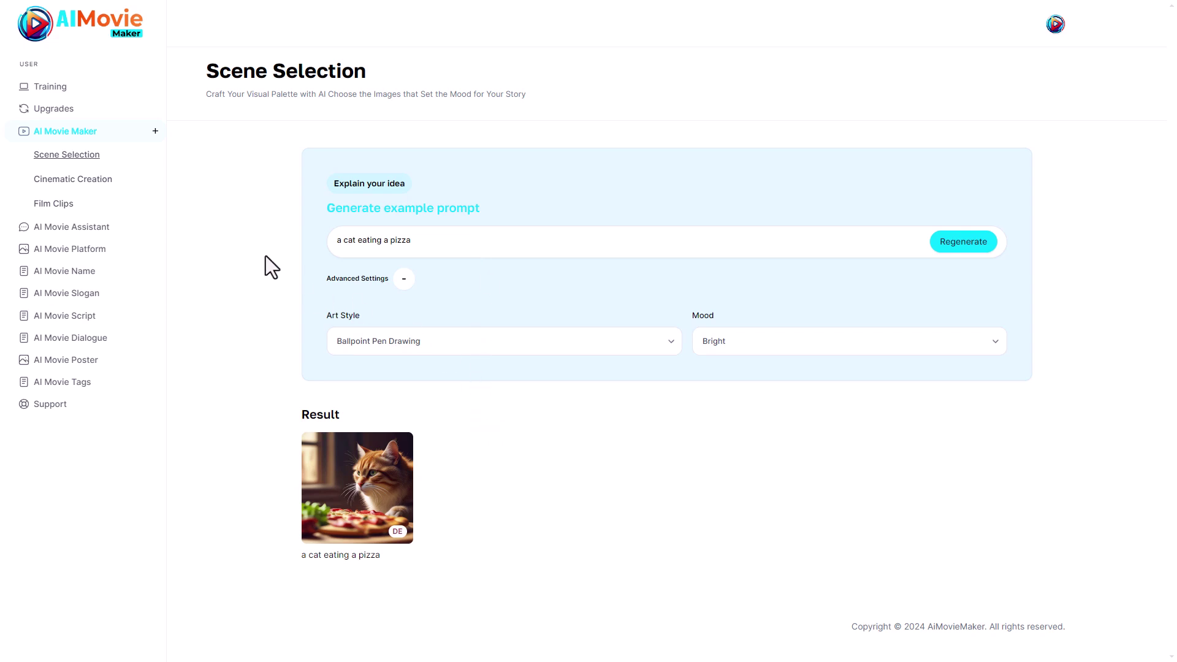
# Turn the cat-and-pizza source image into a film clip in Cinematic Creation
pyautogui.click(92, 182)
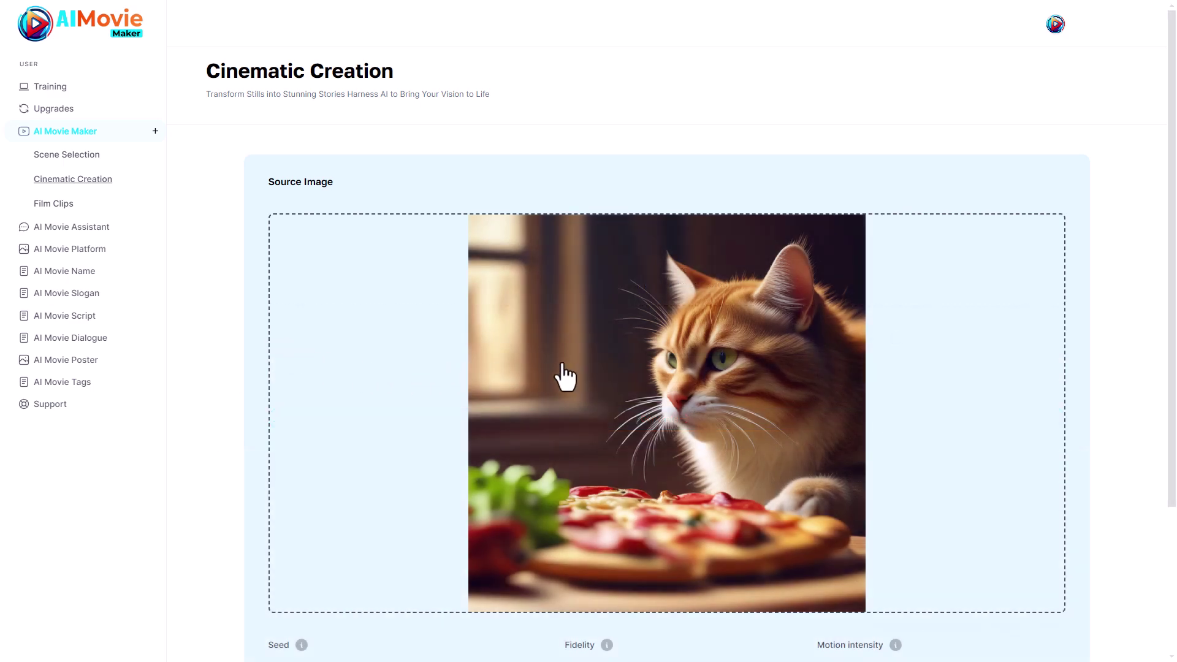
pyautogui.scroll(-3, 565, 377)
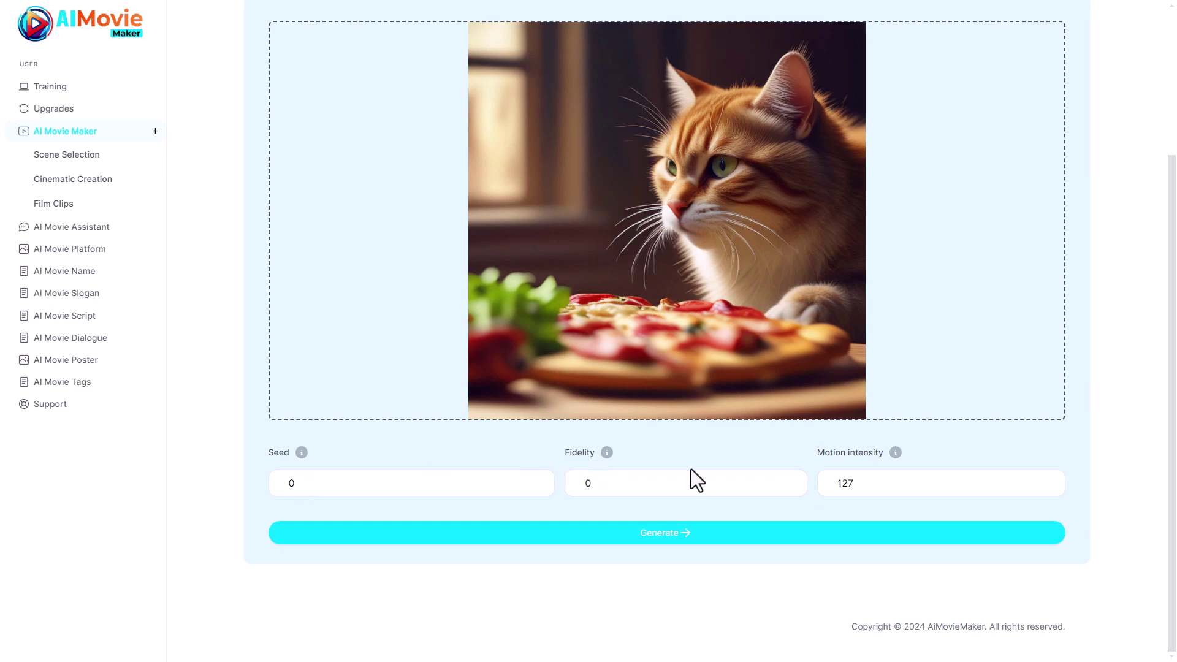
pyautogui.click(731, 544)
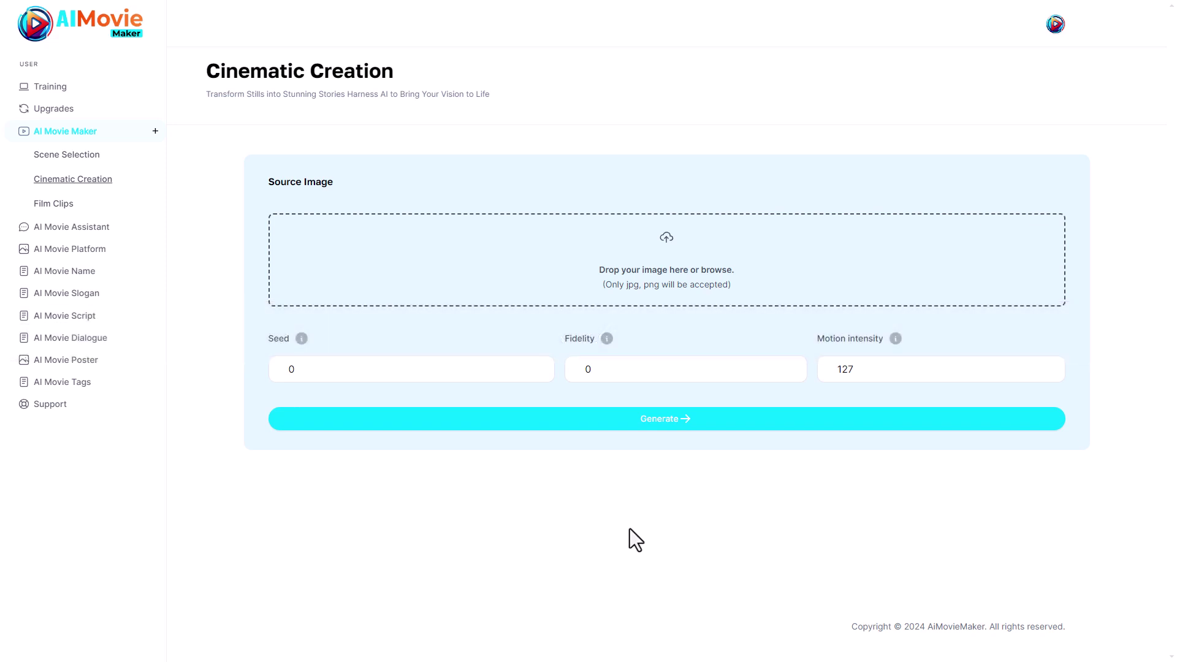
# Check that the cat clip is queued in the Film Clips list
pyautogui.click(40, 205)
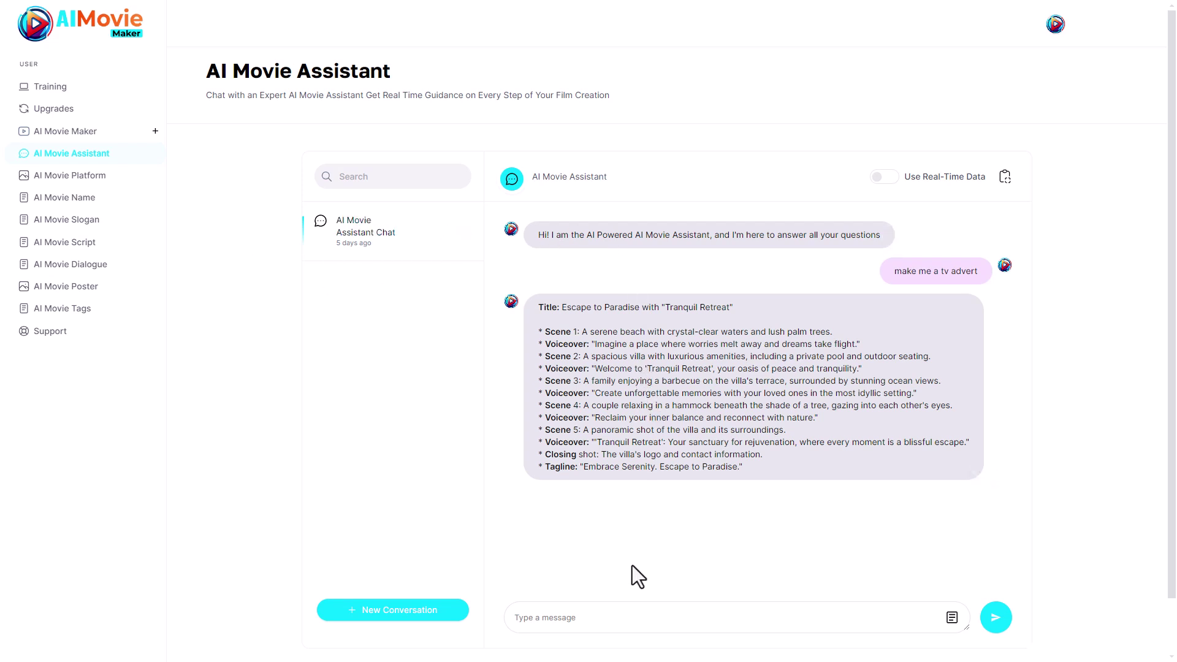
# Ask the assistant to 'write me a script about a cat eating a pizza' and review the reply
pyautogui.click(604, 623)
pyautogui.write('write me a script about a cat eating ')
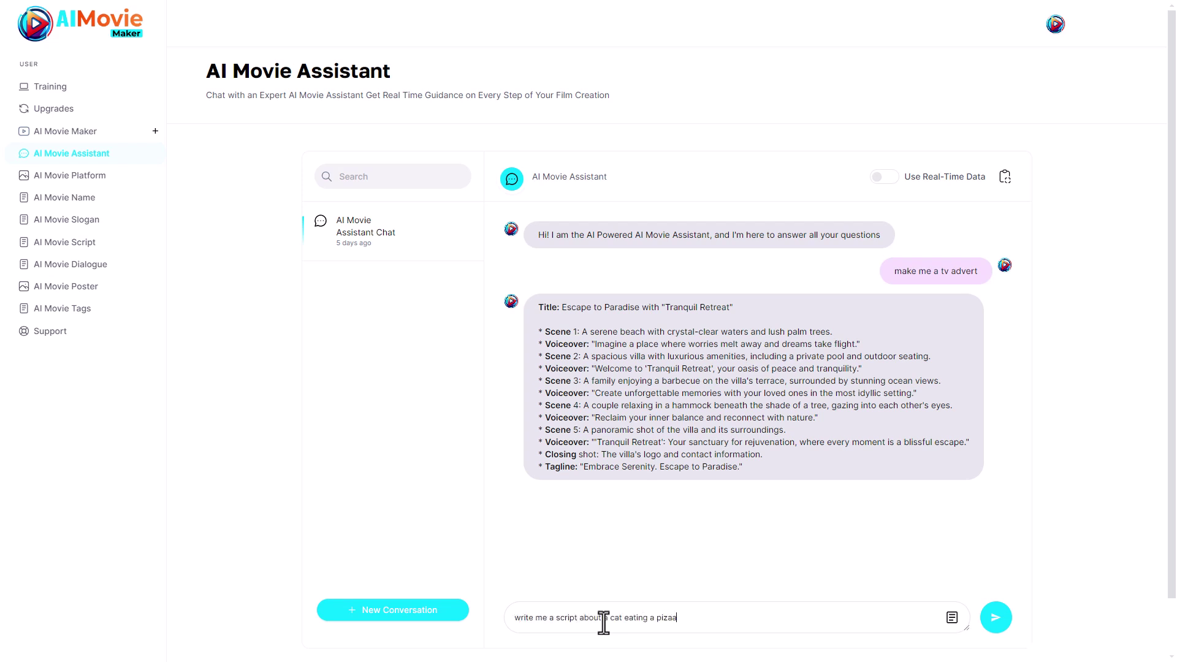
pyautogui.write('a pizza')
pyautogui.press('BackSpace')
pyautogui.write('za')
pyautogui.click(994, 619)
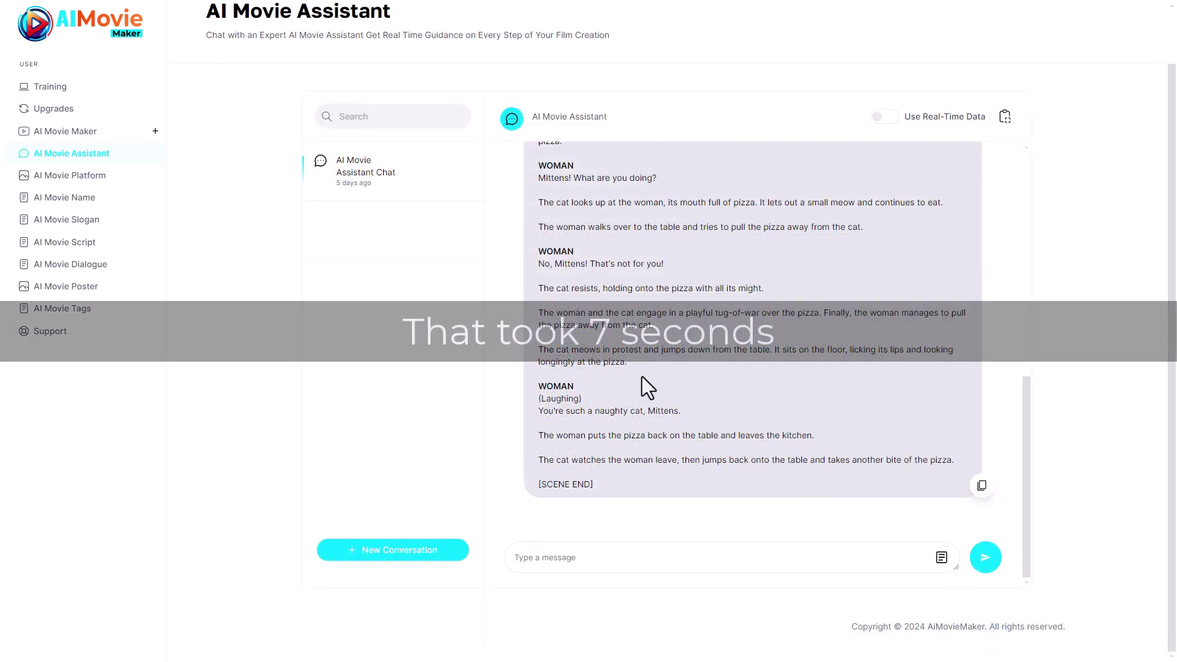
pyautogui.scroll(10, 642, 383)
pyautogui.scroll(-5, 639, 398)
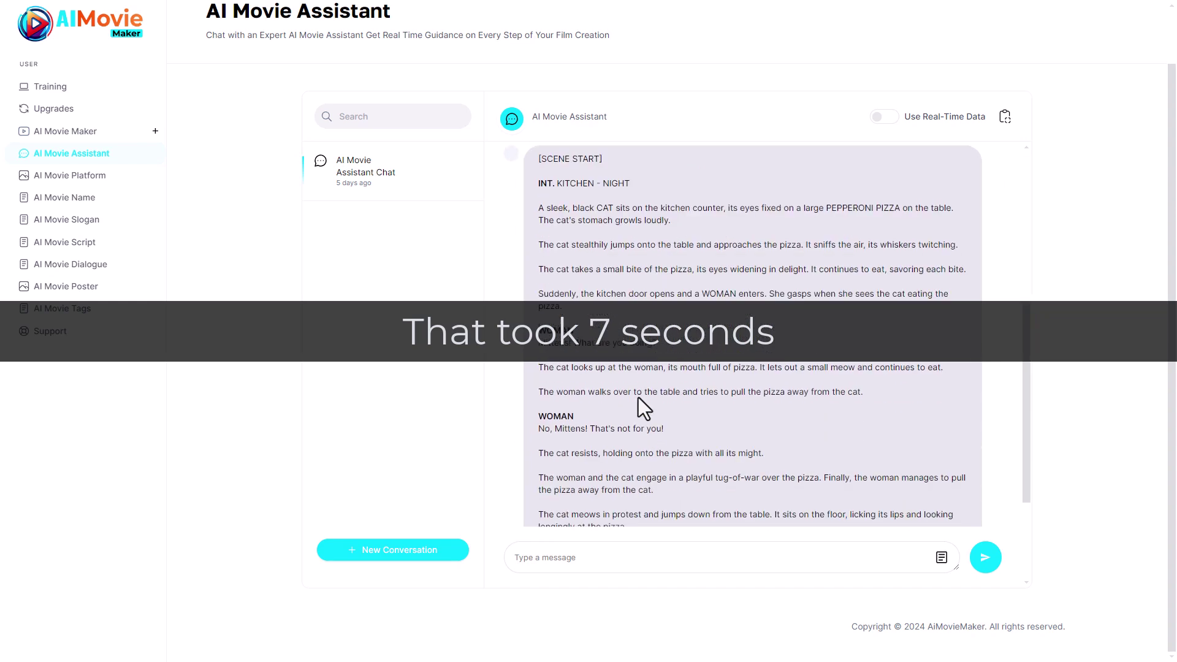
pyautogui.scroll(-3, 639, 398)
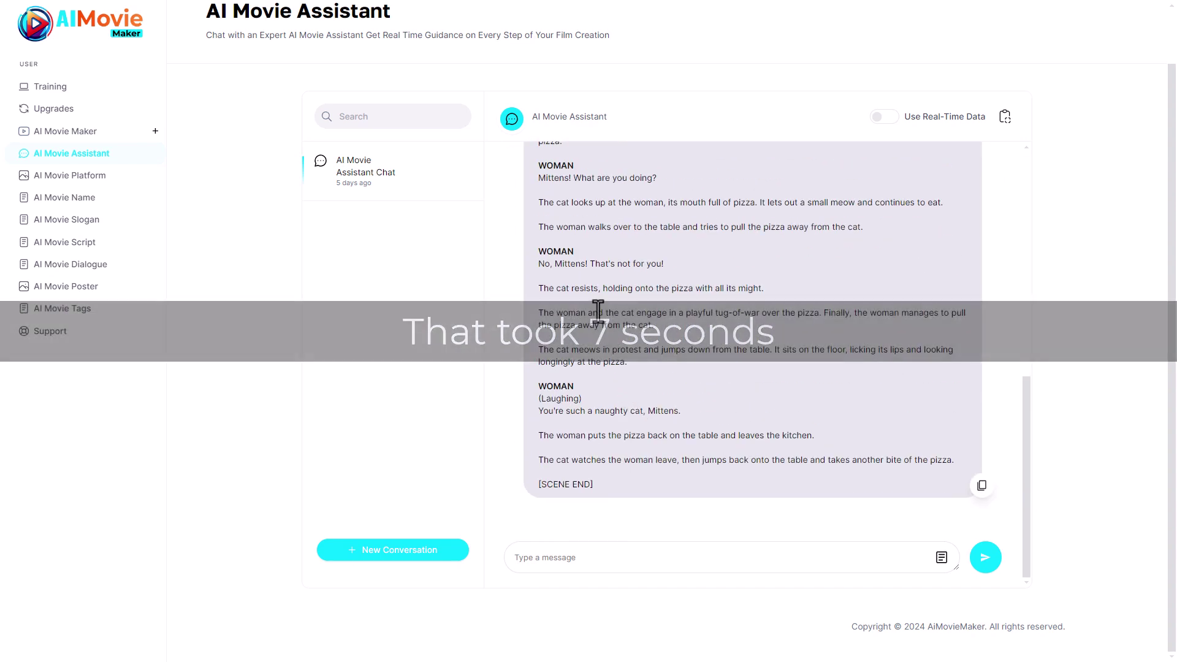
pyautogui.scroll(5, 577, 347)
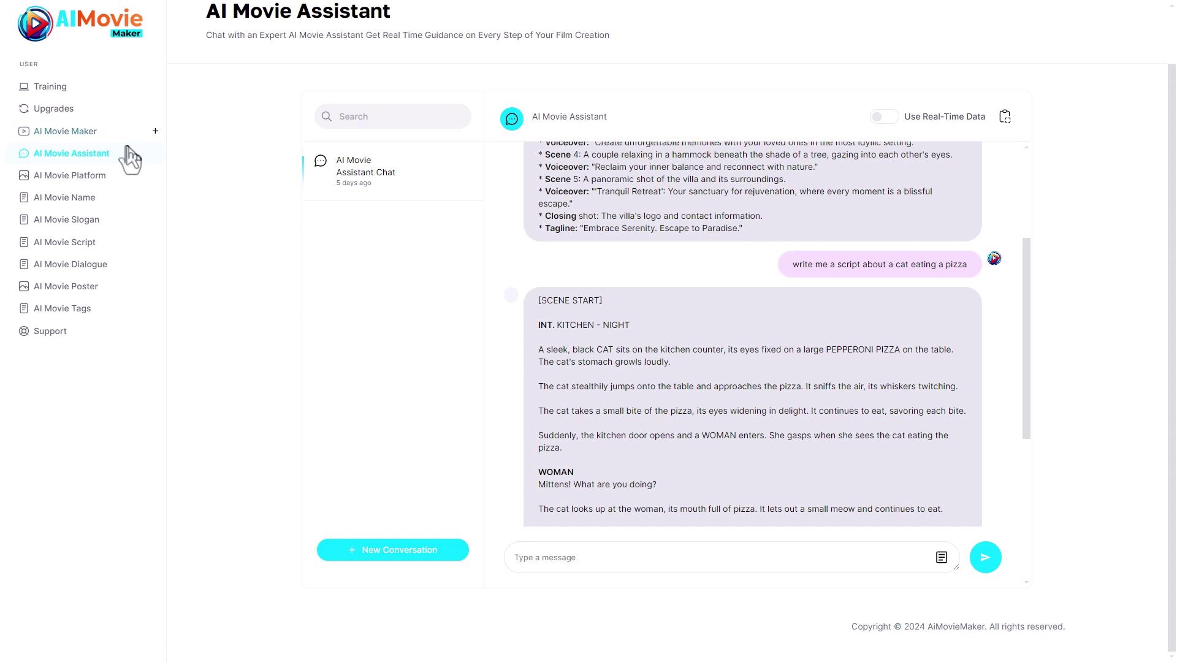
# Show the AI Movie Platform page with its streaming destinations
pyautogui.click(98, 178)
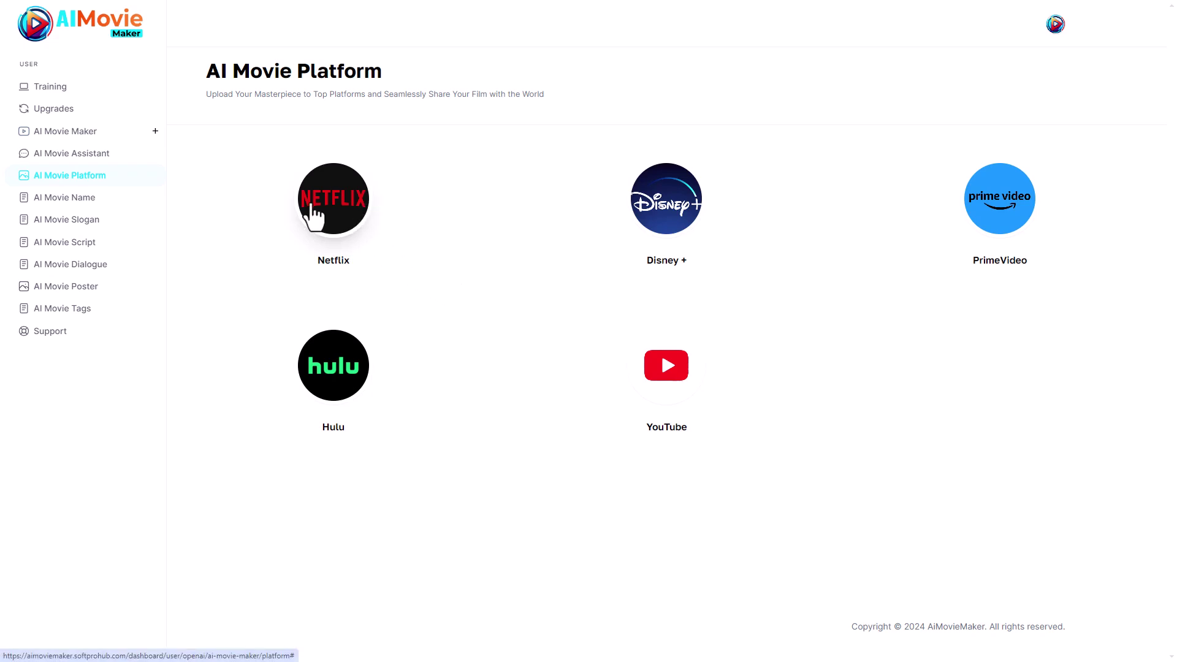
# Generate 3 movie names for the description 'A cat eats a pizza'
pyautogui.click(60, 200)
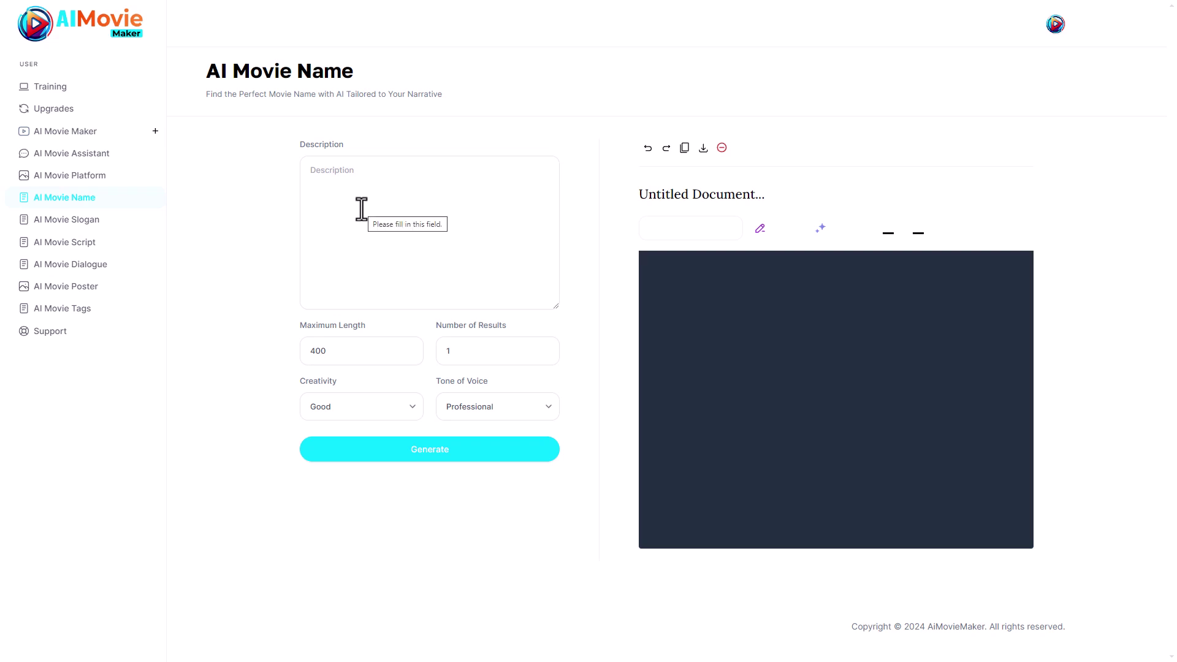
pyautogui.write('A cat eats a pizza')
pyautogui.doubleClick(544, 348)
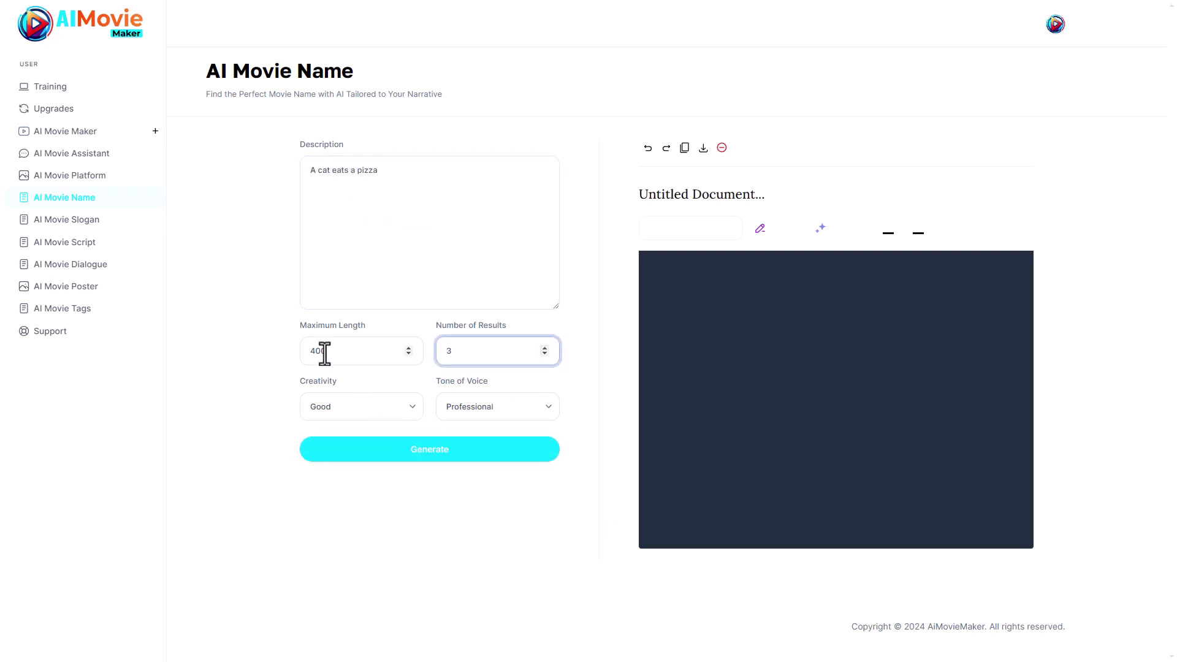
pyautogui.click(351, 449)
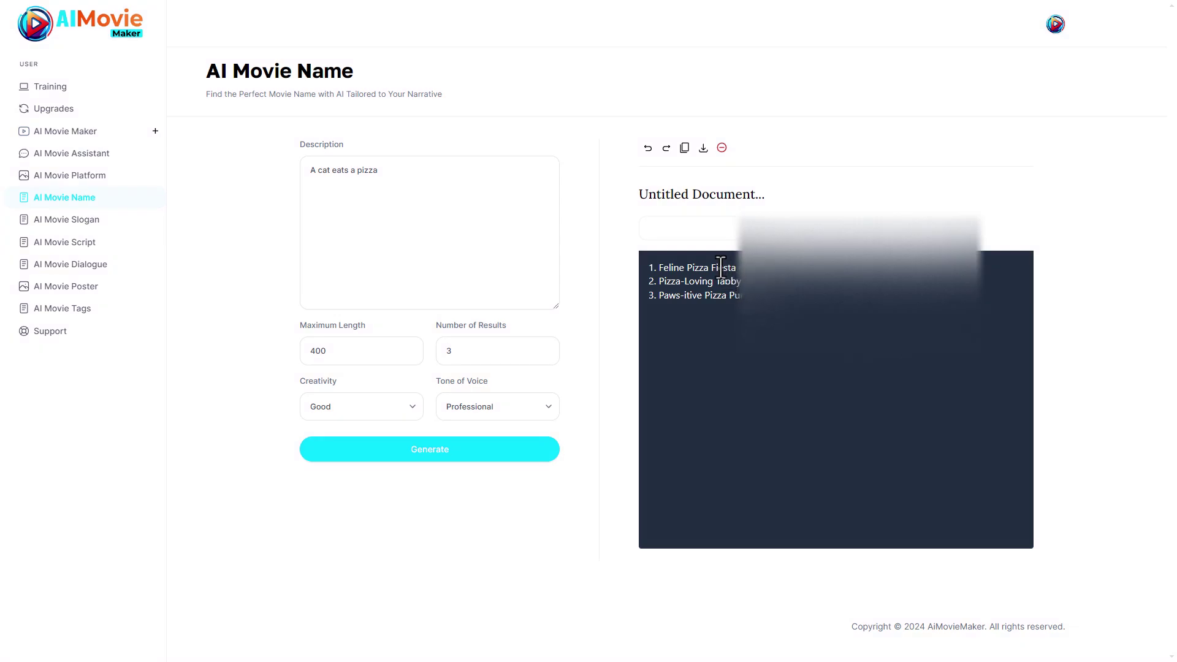
# Move through AI Movie Slogan and AI Movie Script to the AI Movie Dialogue page
pyautogui.click(43, 227)
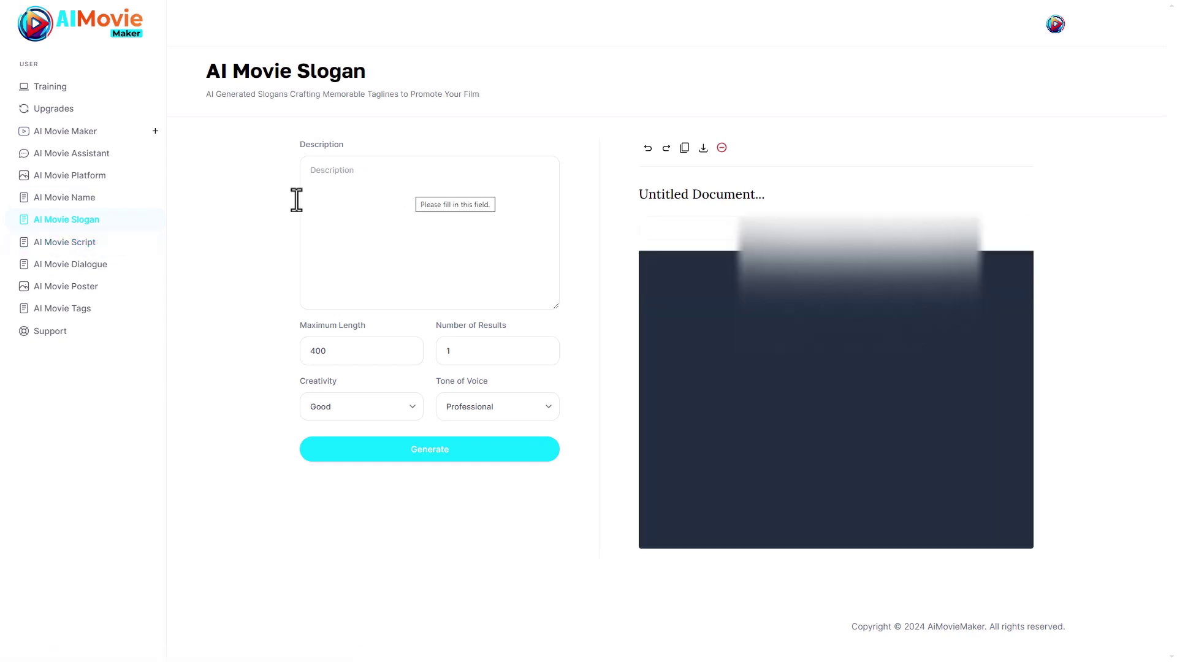
pyautogui.click(45, 249)
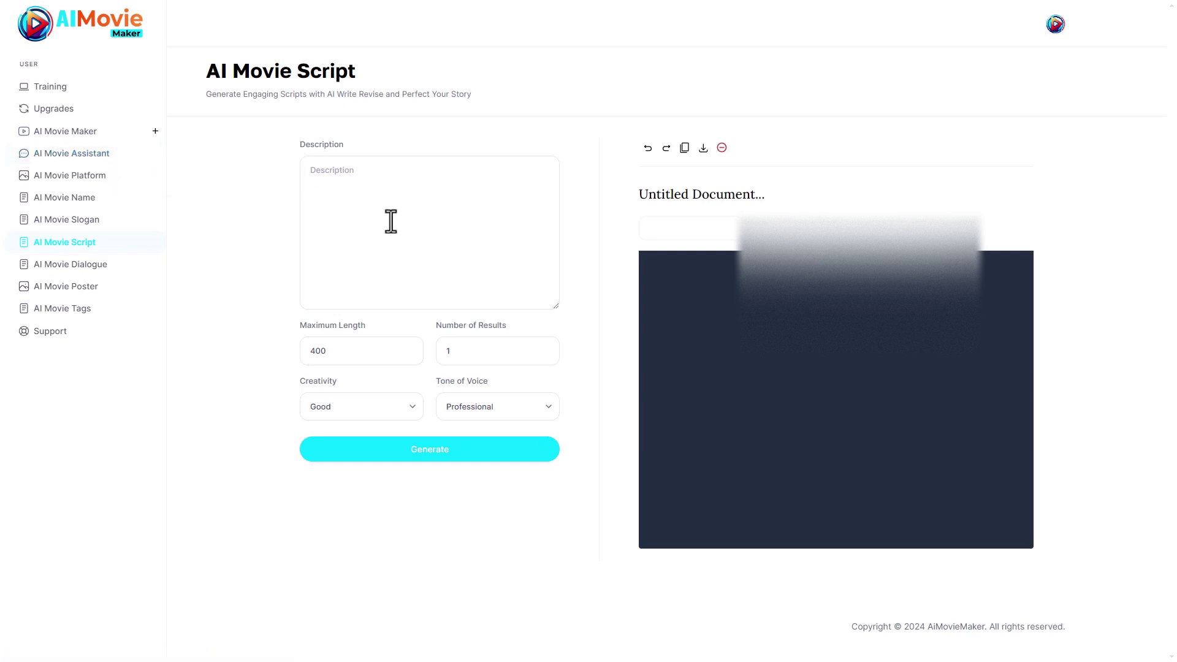
pyautogui.click(73, 264)
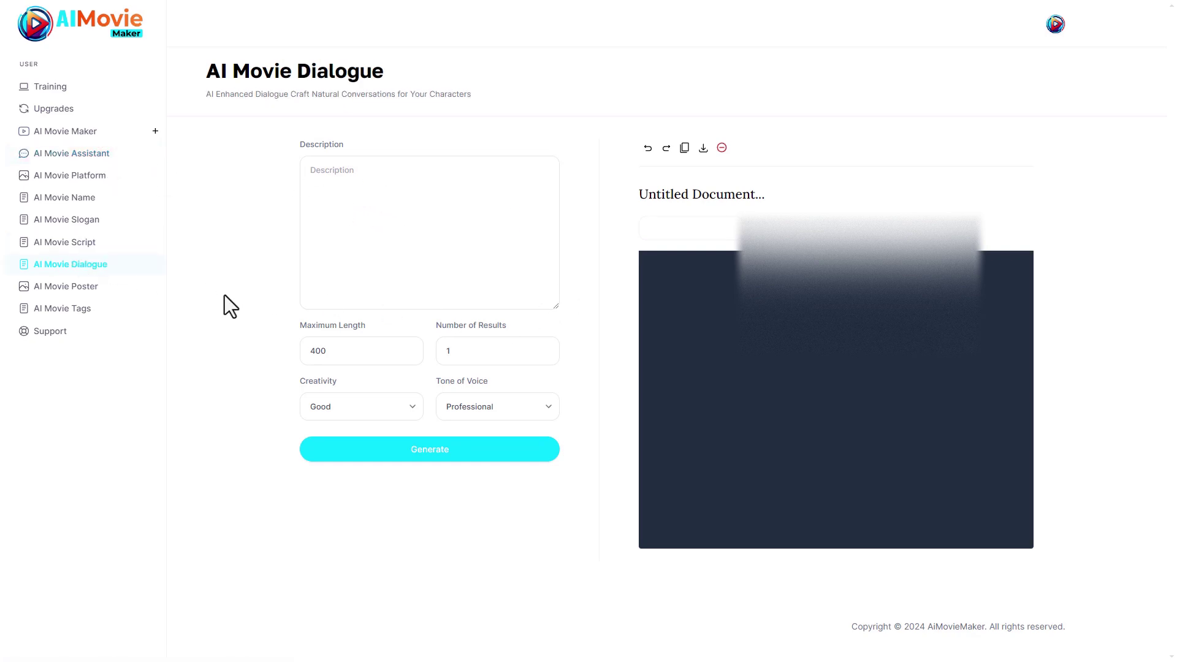